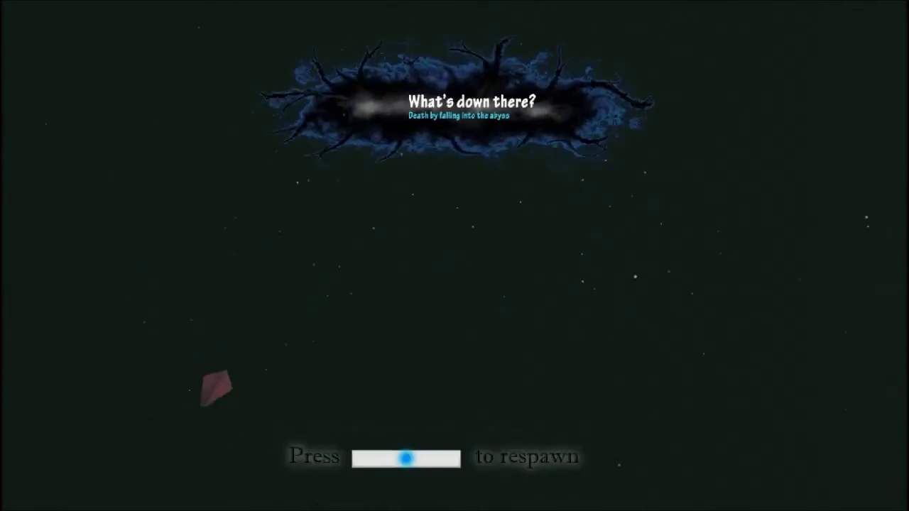
pyautogui.press('space')
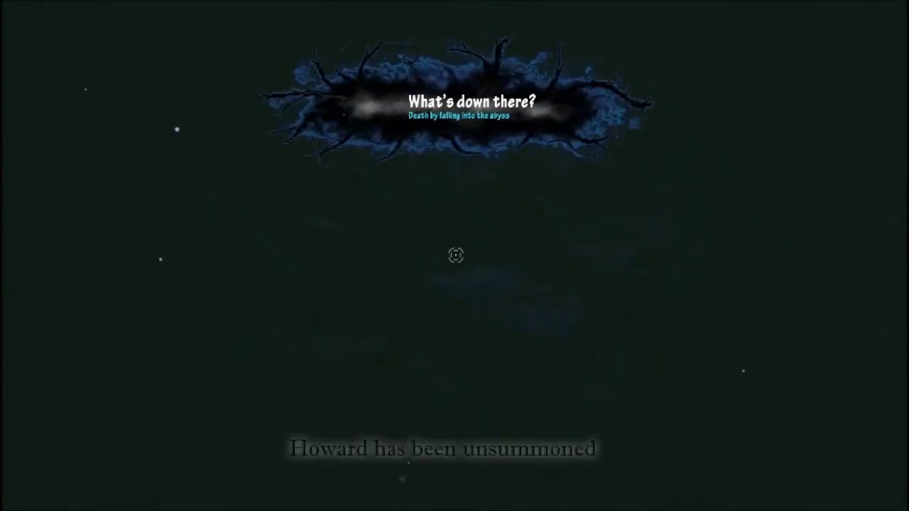